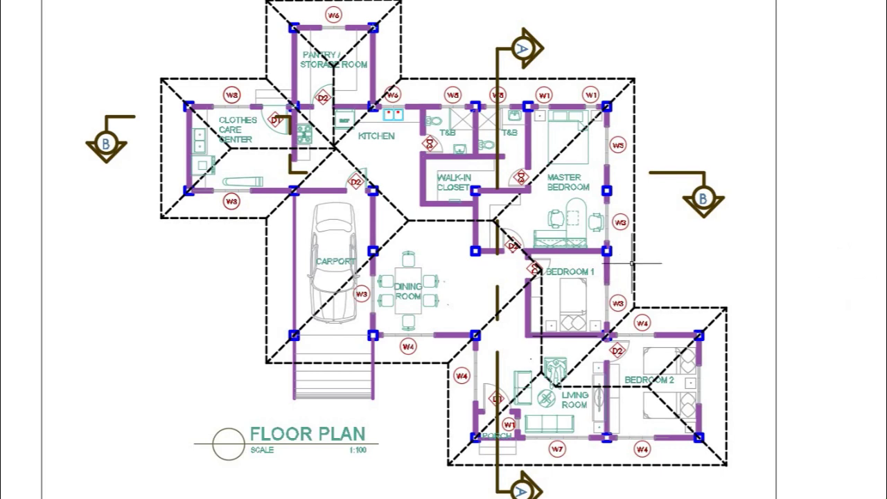
# Pan between the floor plan and the blank sheet below, then centre the whole plan.
pyautogui.scroll(-3, 683, 451)
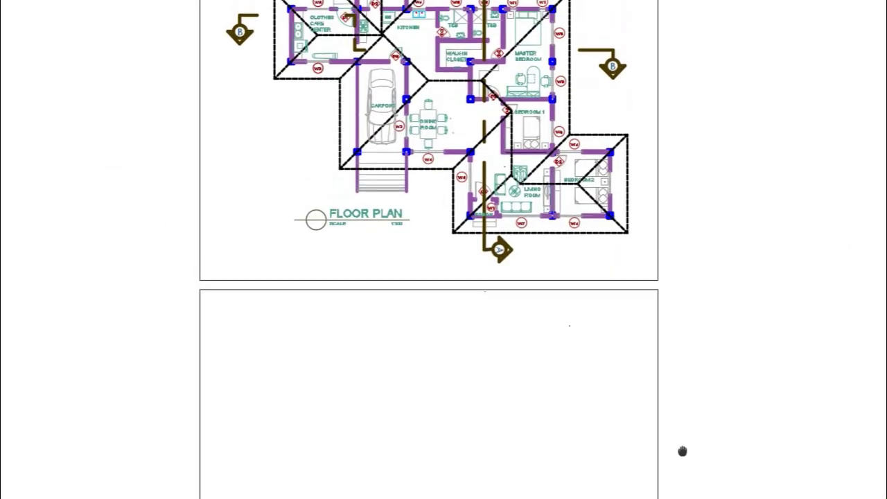
pyautogui.moveTo(683, 451); pyautogui.dragTo(683, 469, button='middle')
pyautogui.moveTo(716, 302)
pyautogui.mouseDown(button='middle')
pyautogui.moveTo(728, 422)
pyautogui.moveTo(719, 356)
pyautogui.moveTo(728, 379)
pyautogui.mouseUp(button='middle')
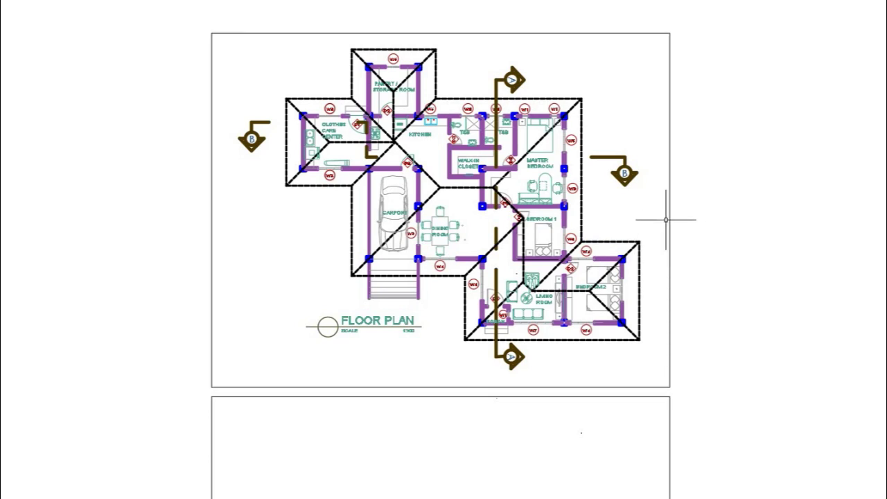
pyautogui.moveTo(716, 361); pyautogui.dragTo(720, 147, button='middle')
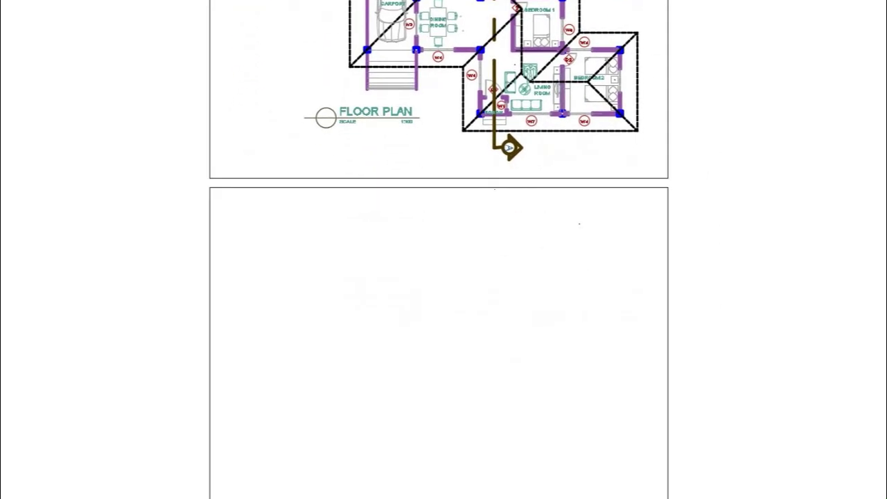
pyautogui.moveTo(697, 307); pyautogui.dragTo(696, 271, button='middle')
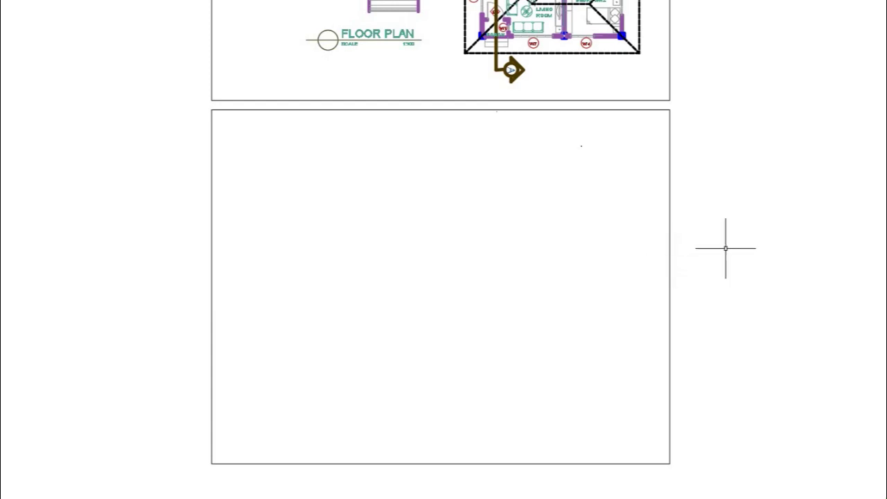
pyautogui.moveTo(760, 159)
pyautogui.mouseDown(button='middle')
pyautogui.moveTo(733, 228)
pyautogui.moveTo(718, 380)
pyautogui.mouseUp(button='middle')
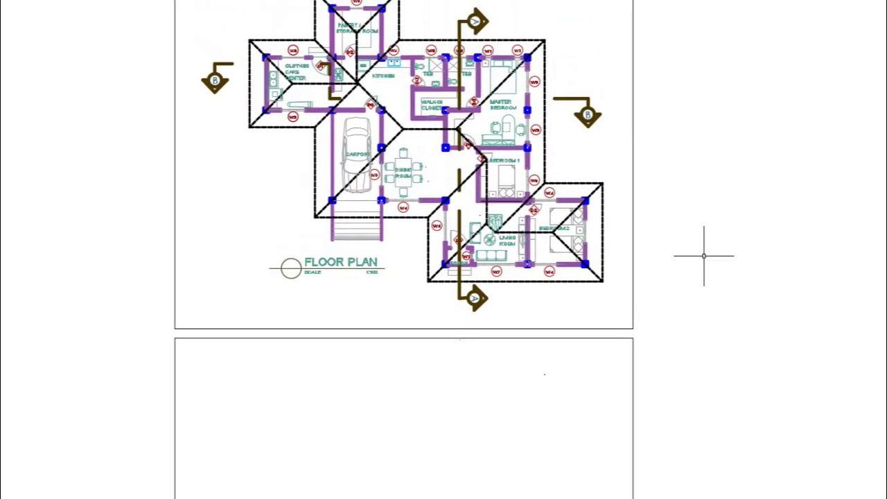
pyautogui.moveTo(702, 254); pyautogui.dragTo(727, 289, button='middle')
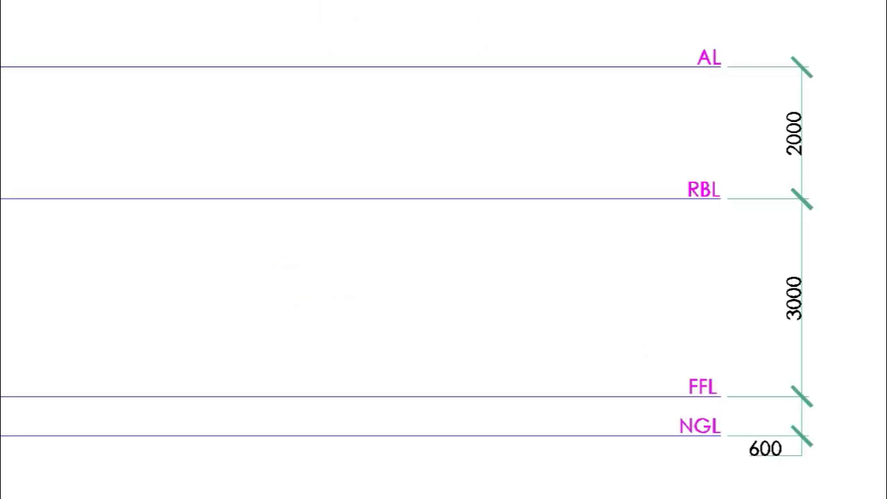
# Shift the view down below the floor plan to bring the AL level line in.
pyautogui.scroll(-6, 859, 259)
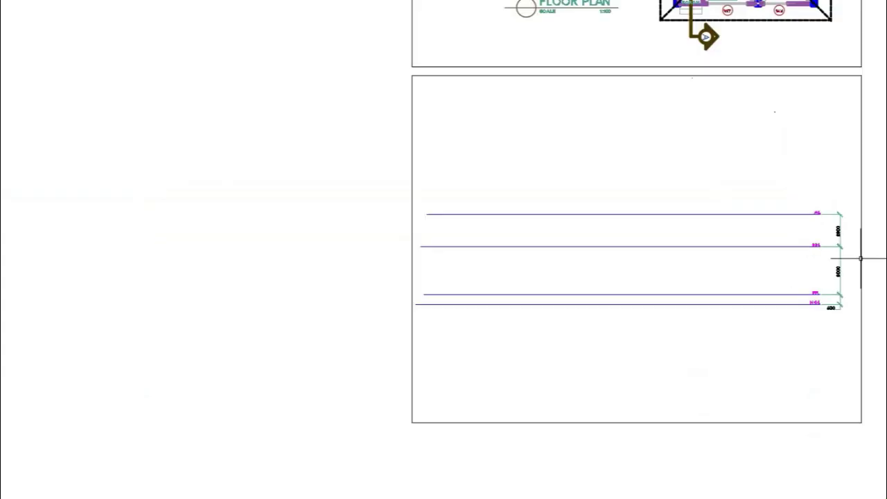
pyautogui.scroll(6, 847, 277)
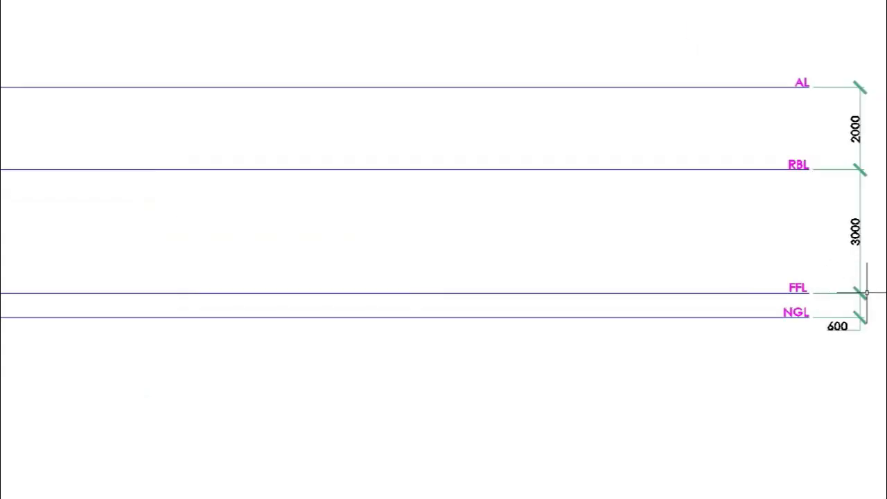
pyautogui.moveTo(875, 263)
pyautogui.mouseDown(button='middle')
pyautogui.moveTo(847, 307)
pyautogui.moveTo(776, 348)
pyautogui.moveTo(752, 374)
pyautogui.moveTo(761, 367)
pyautogui.mouseUp(button='middle')
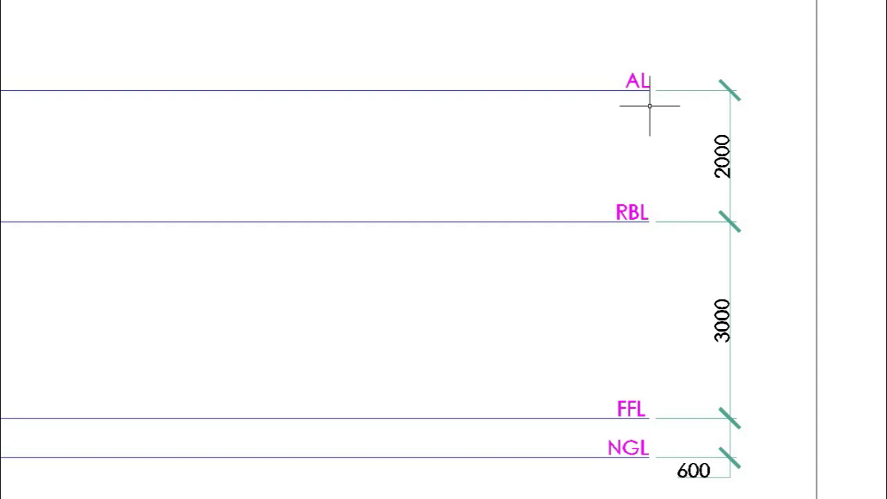
pyautogui.moveTo(764, 402); pyautogui.dragTo(760, 357, button='middle')
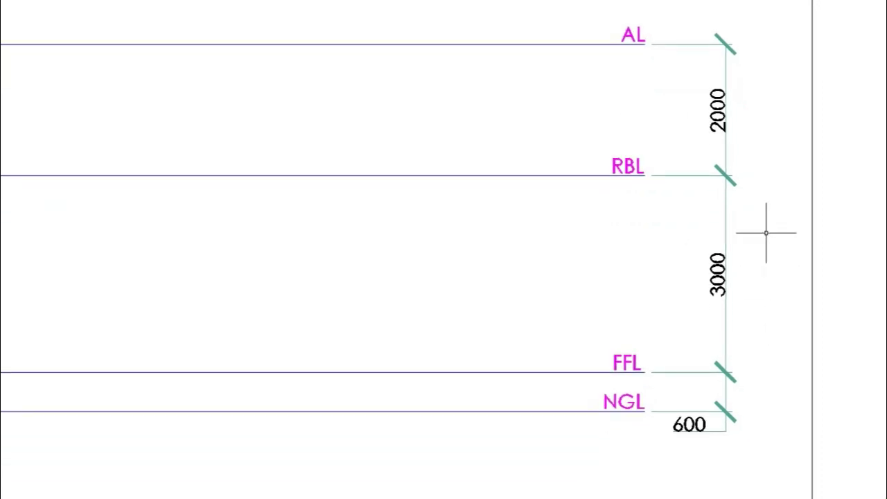
pyautogui.moveTo(766, 232)
pyautogui.mouseDown(button='middle')
pyautogui.moveTo(759, 283)
pyautogui.moveTo(758, 252)
pyautogui.mouseUp(button='middle')
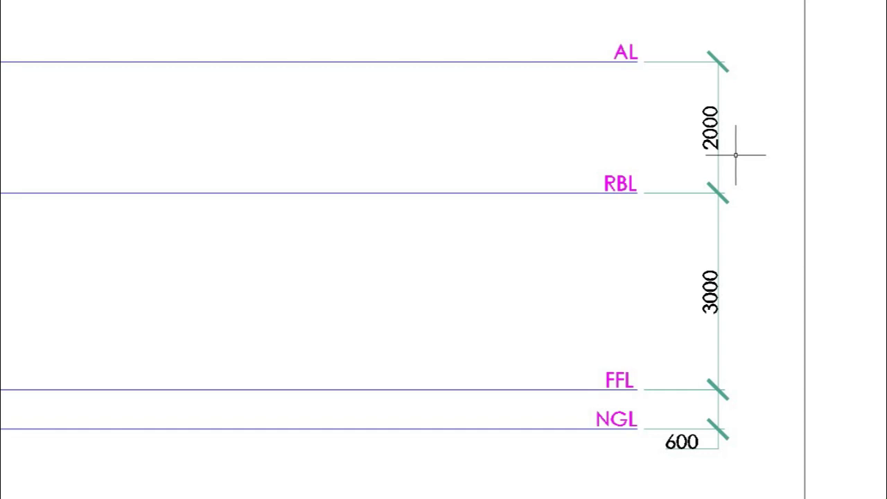
pyautogui.scroll(-4, 735, 154)
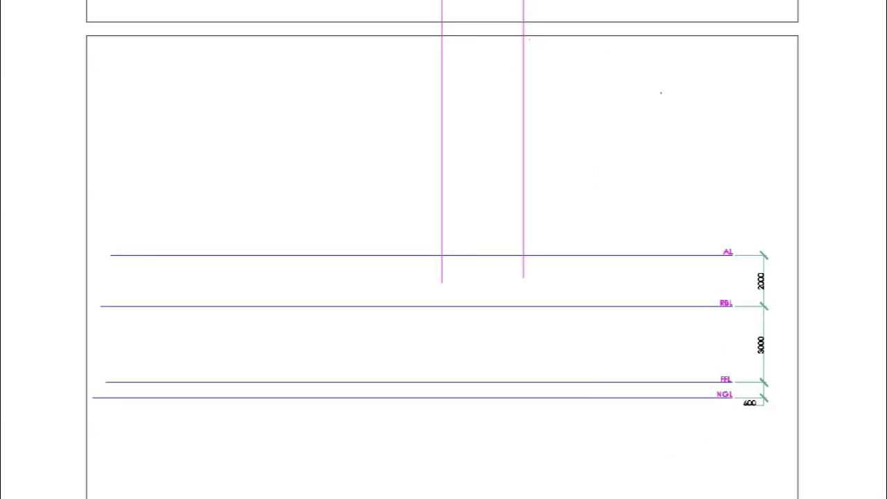
pyautogui.click(663, 255)
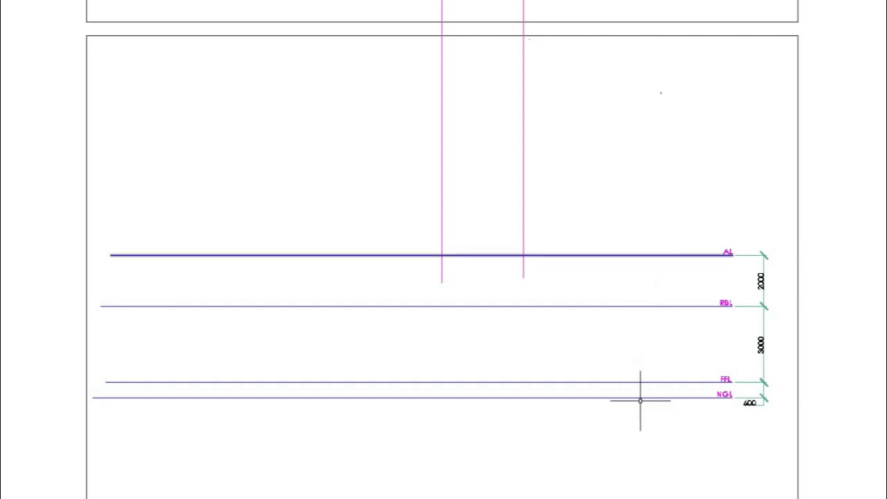
pyautogui.press('Escape')
pyautogui.click(443, 267)
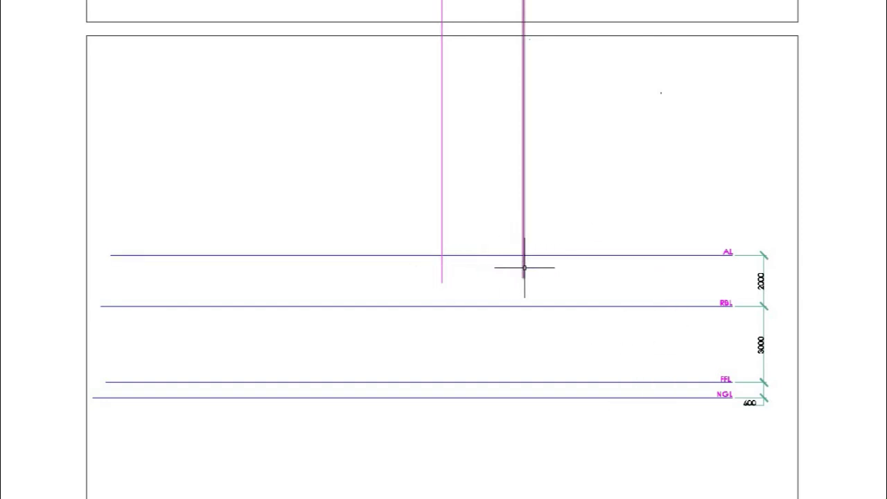
pyautogui.moveTo(525, 267)
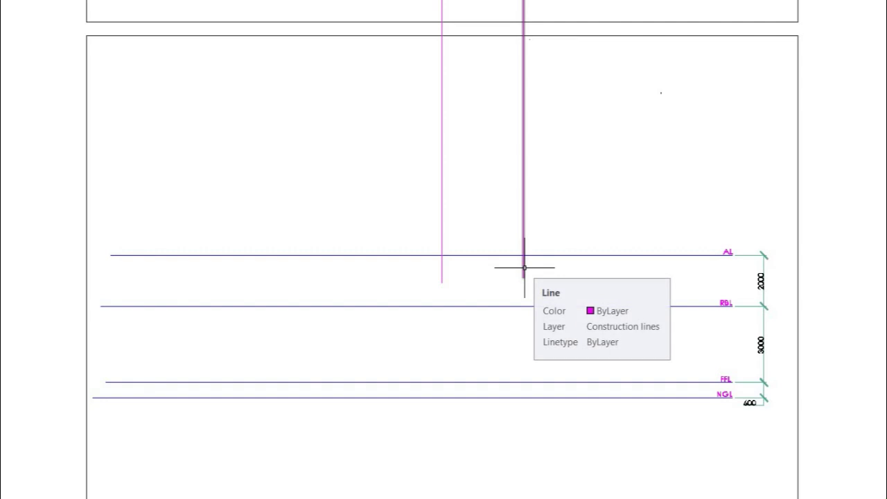
pyautogui.moveTo(599, 148); pyautogui.dragTo(603, 474, button='middle')
pyautogui.moveTo(524, 95); pyautogui.dragTo(524, 171, button='middle')
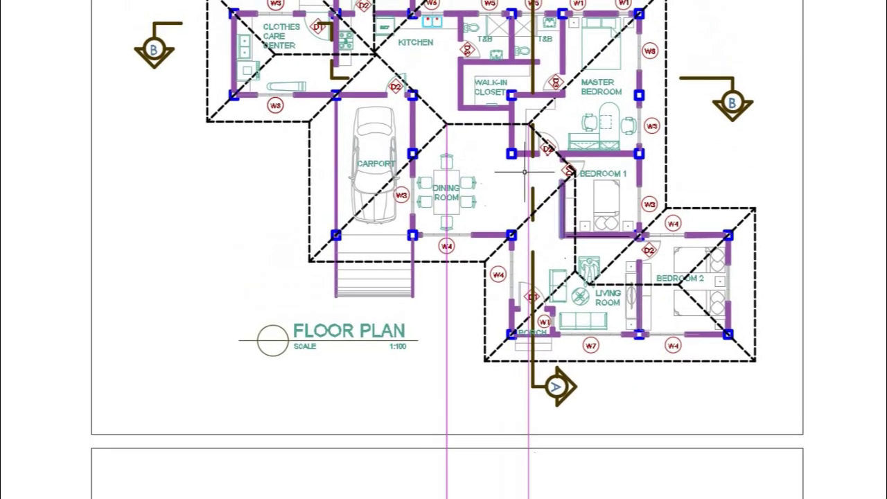
pyautogui.scroll(4, 525, 171)
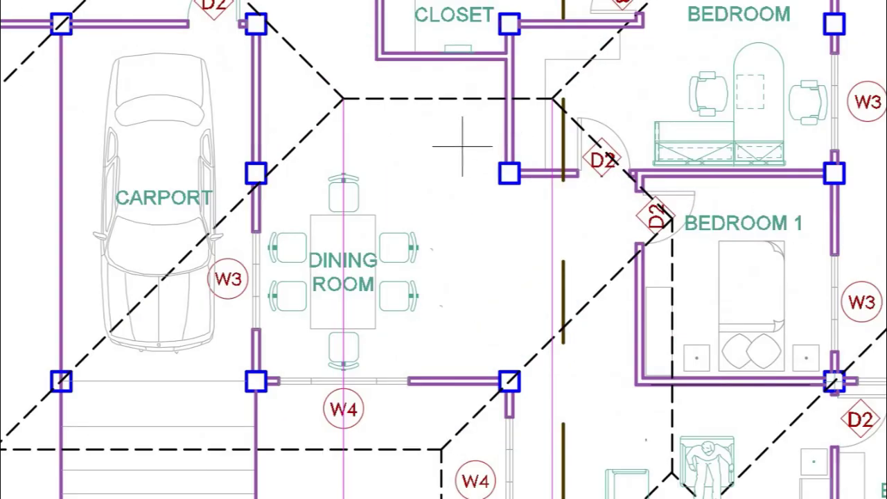
pyautogui.click(464, 144)
pyautogui.click(401, 79)
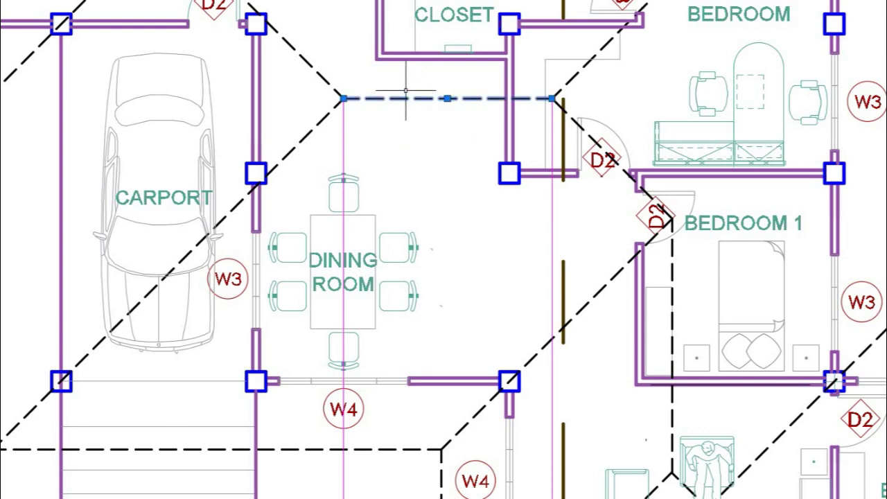
pyautogui.click(339, 99)
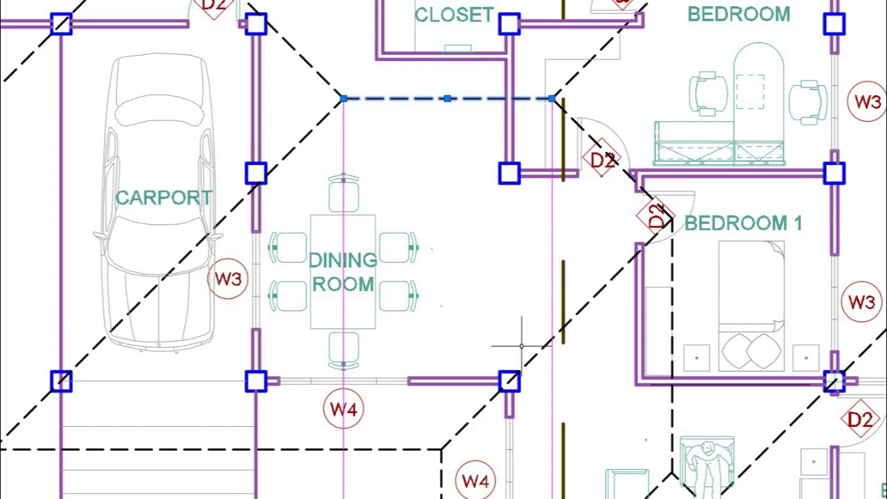
pyautogui.scroll(-2, 521, 345)
pyautogui.moveTo(515, 366); pyautogui.dragTo(527, 120, button='middle')
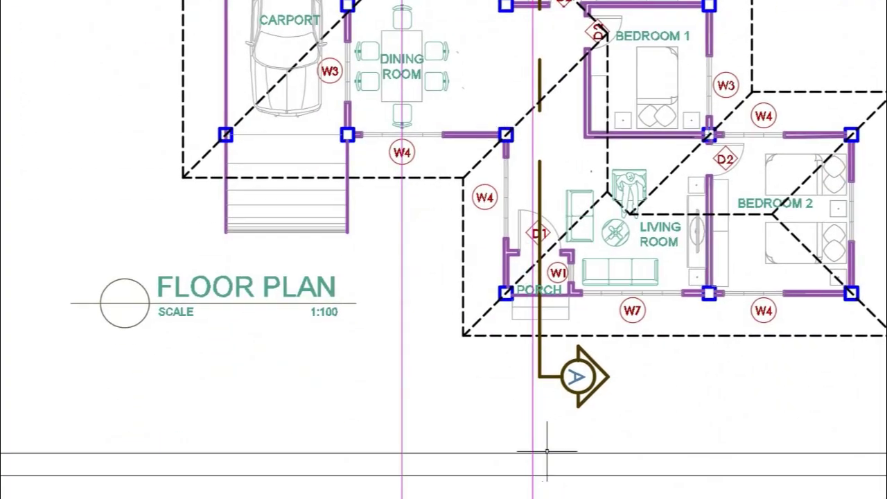
pyautogui.moveTo(546, 451)
pyautogui.mouseDown(button='middle')
pyautogui.moveTo(542, 267)
pyautogui.moveTo(559, 339)
pyautogui.moveTo(552, 199)
pyautogui.mouseUp(button='middle')
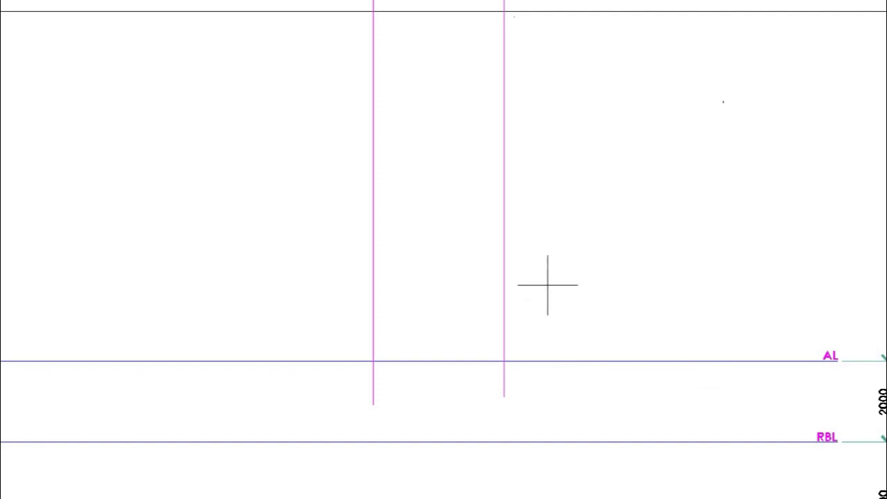
pyautogui.moveTo(548, 285); pyautogui.dragTo(367, 237)
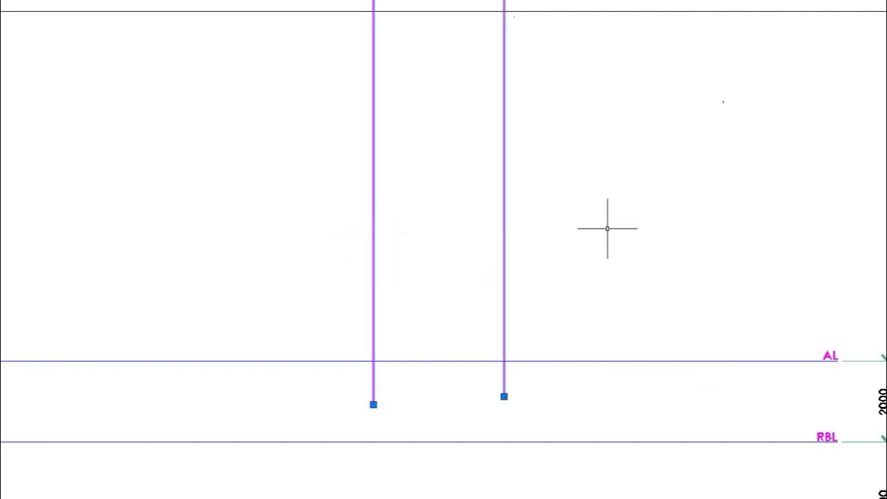
pyautogui.press('Escape')
pyautogui.scroll(2, 833, 362)
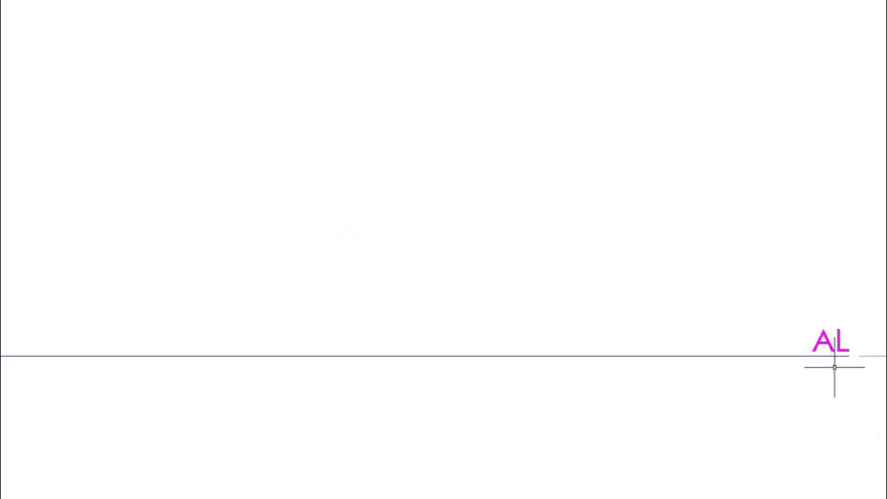
pyautogui.moveTo(562, 402); pyautogui.dragTo(686, 368, button='middle')
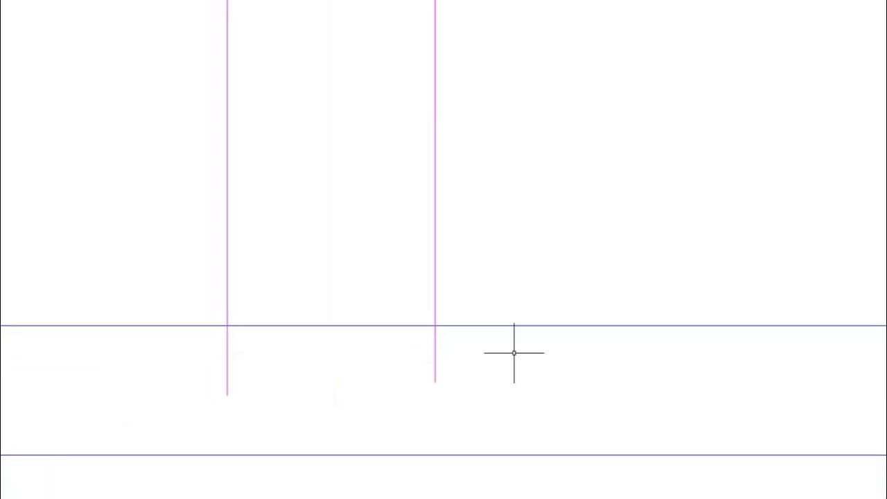
pyautogui.moveTo(515, 352); pyautogui.dragTo(613, 272, button='middle')
pyautogui.scroll(-2, 617, 285)
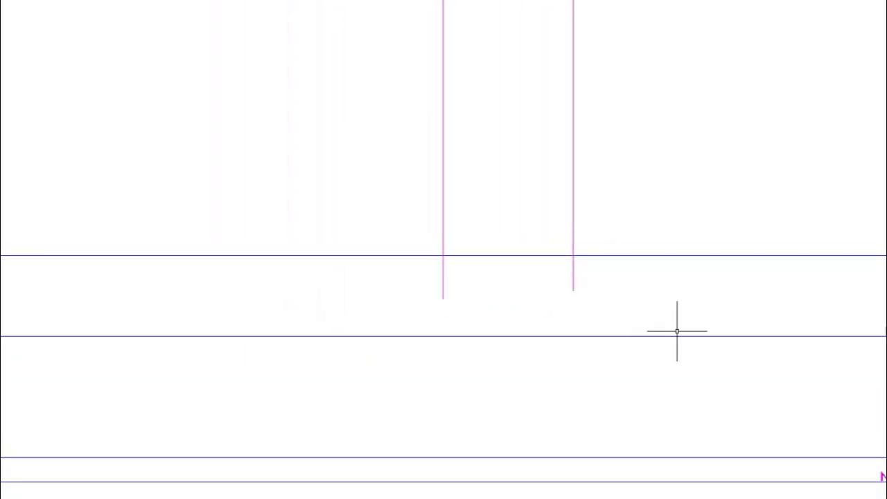
pyautogui.moveTo(677, 330); pyautogui.dragTo(568, 270, button='middle')
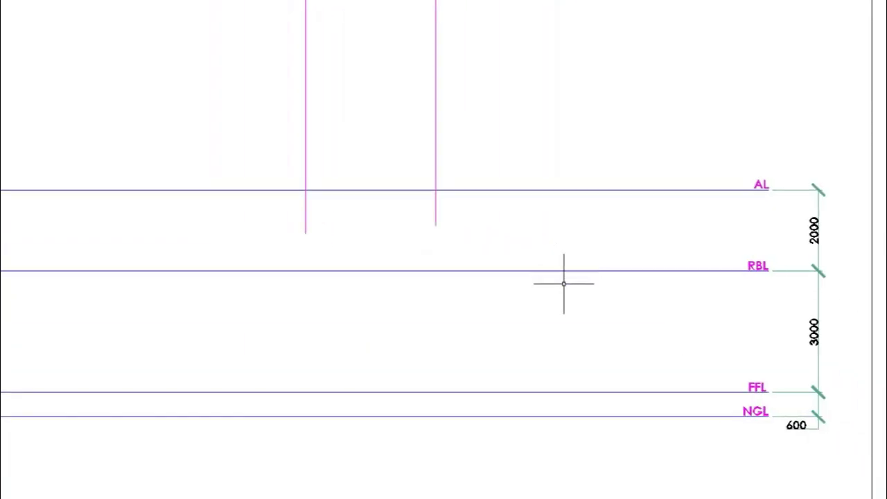
pyautogui.click(471, 129)
pyautogui.click(269, 120)
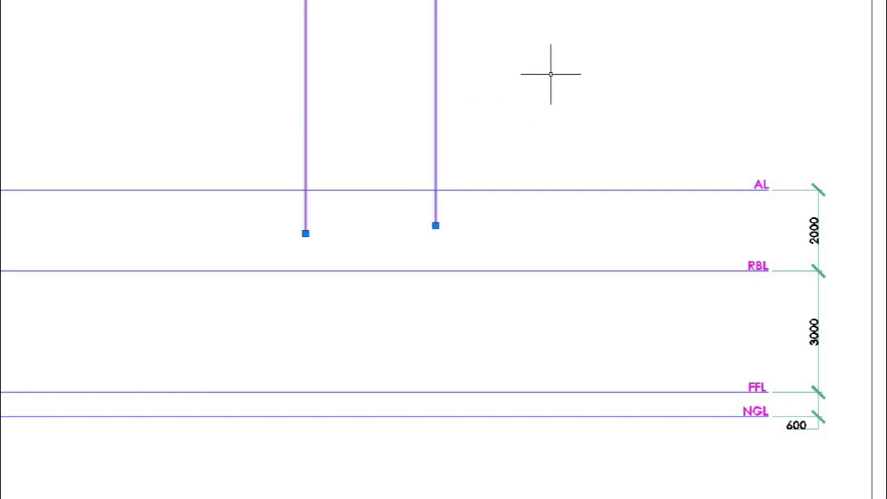
pyautogui.scroll(-2, 550, 74)
pyautogui.moveTo(550, 74)
pyautogui.mouseDown(button='middle')
pyautogui.moveTo(569, 100)
pyautogui.moveTo(545, 376)
pyautogui.mouseUp(button='middle')
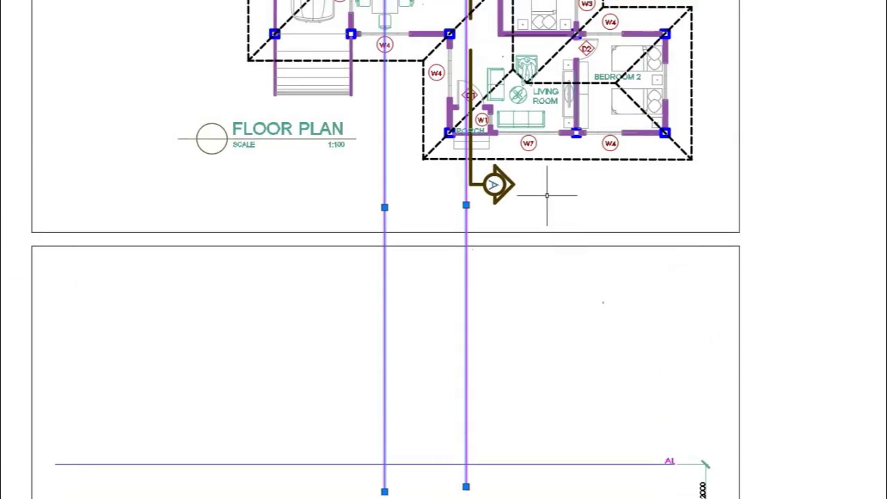
pyautogui.moveTo(575, 198); pyautogui.dragTo(565, 340, button='middle')
pyautogui.scroll(4, 437, 87)
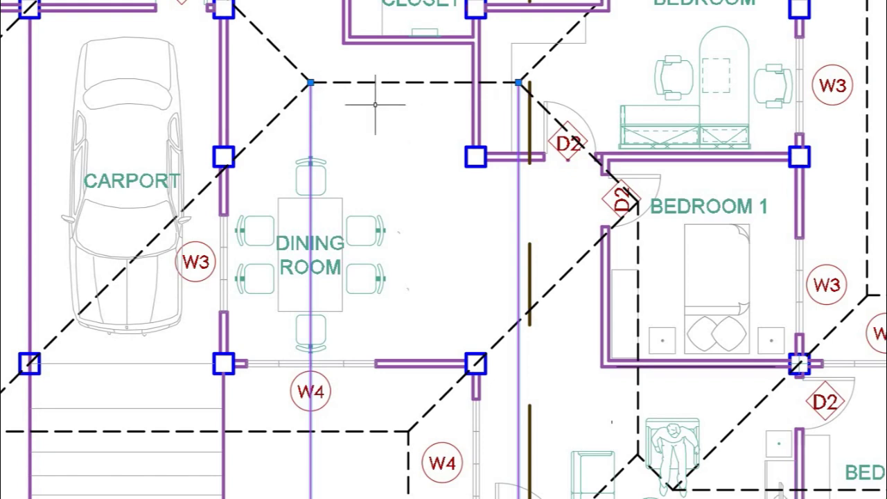
pyautogui.scroll(-4, 375, 105)
pyautogui.moveTo(478, 485); pyautogui.dragTo(481, 273, button='middle')
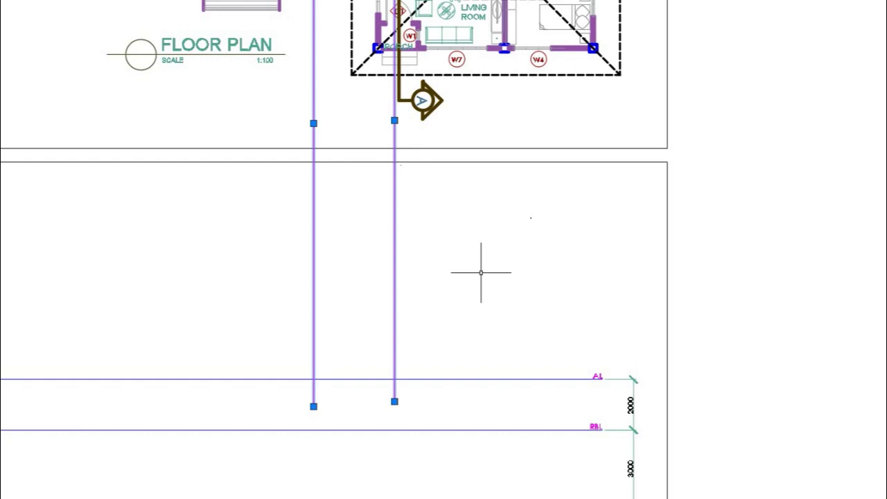
pyautogui.moveTo(613, 343); pyautogui.dragTo(663, 224, button='middle')
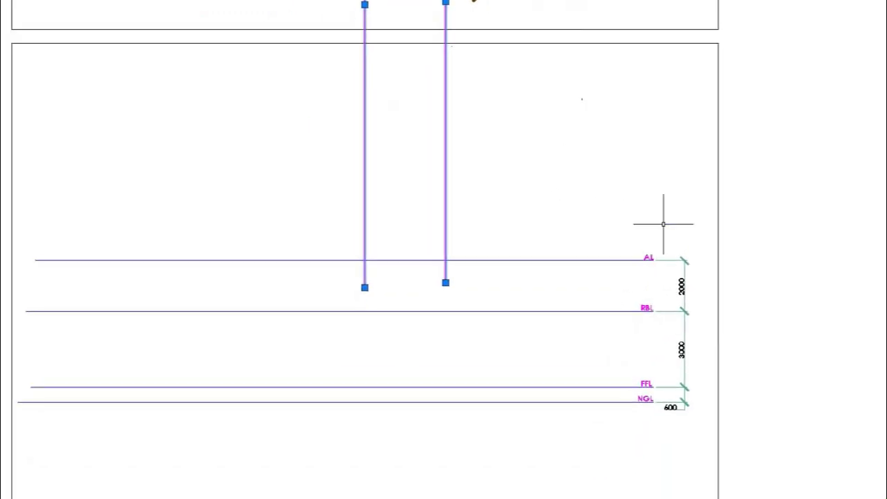
# Crossing-select the four AL, RBL, FFL and NGL level lines, then clear the selection.
pyautogui.click(554, 435)
pyautogui.click(478, 228)
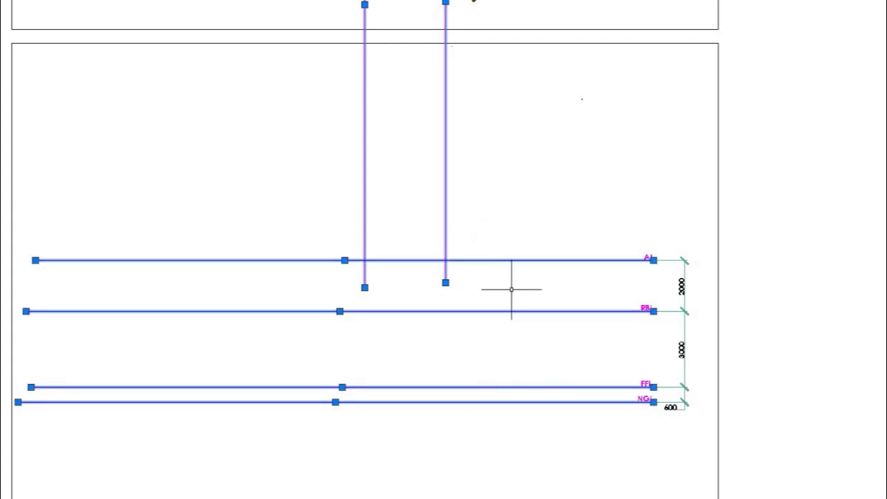
pyautogui.press('Escape')
pyautogui.moveTo(511, 289); pyautogui.dragTo(559, 254, button='middle')
pyautogui.scroll(2, 560, 255)
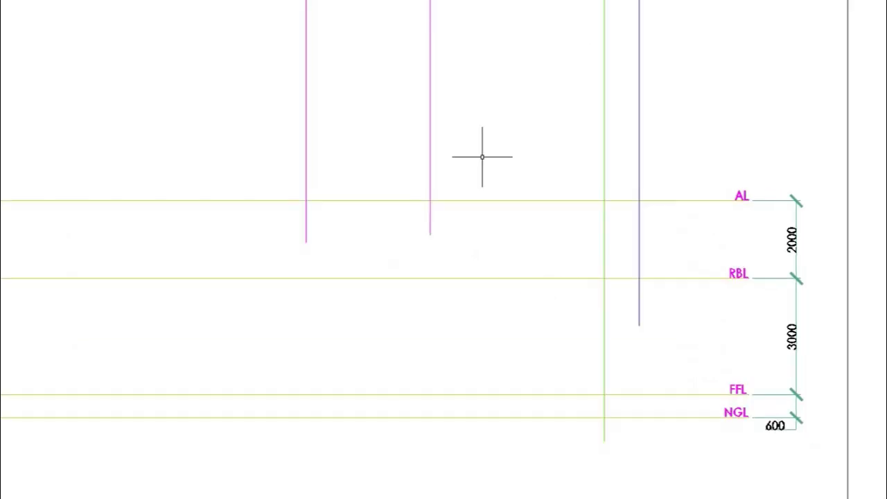
# Select the magenta, green and blue vertical projection lines in turn to check them.
pyautogui.click(516, 176)
pyautogui.click(235, 149)
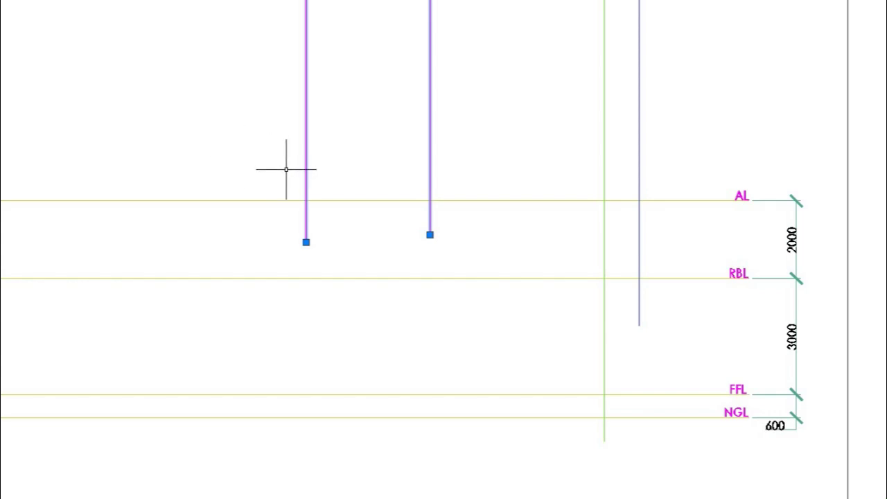
pyautogui.press('Escape')
pyautogui.click(629, 350)
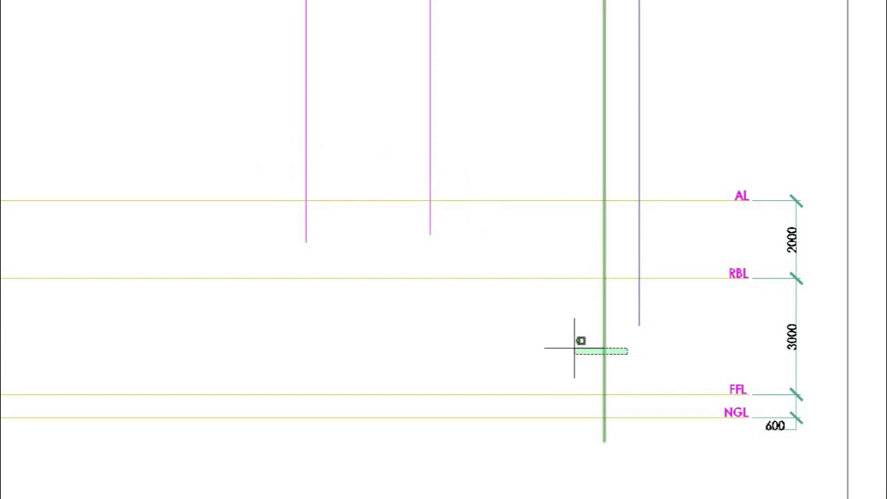
pyautogui.click(574, 346)
pyautogui.press('Escape')
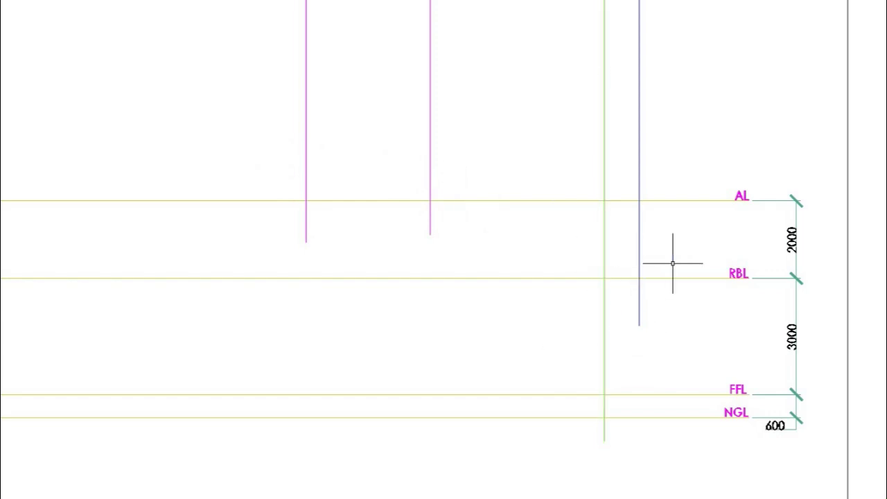
pyautogui.click(672, 258)
pyautogui.click(629, 253)
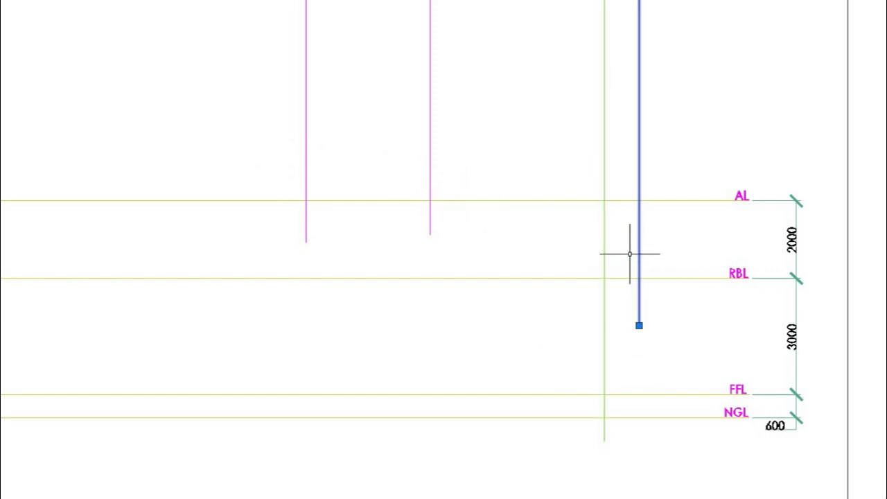
pyautogui.press('Escape')
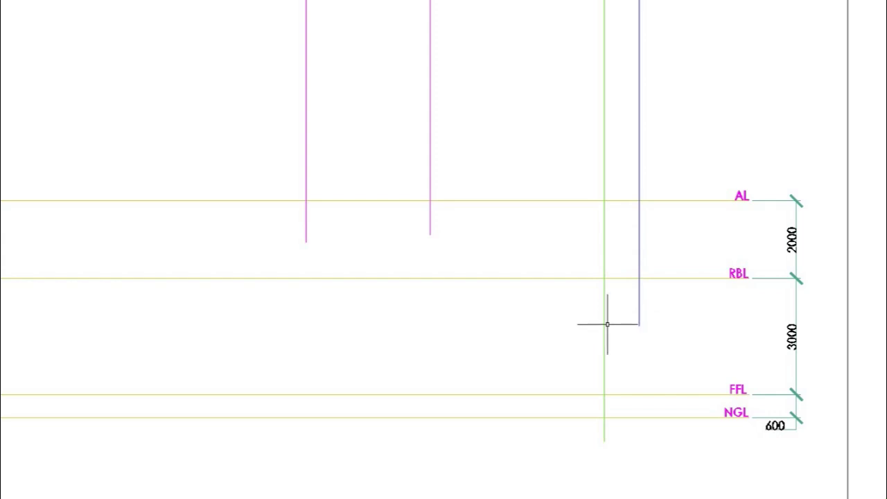
pyautogui.moveTo(617, 356); pyautogui.dragTo(546, 339)
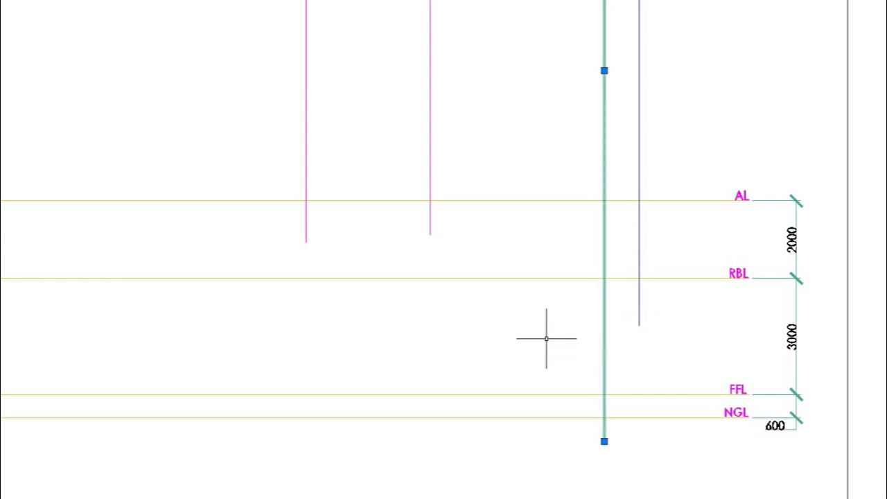
pyautogui.scroll(-5, 691, 122)
pyautogui.moveTo(697, 95); pyautogui.dragTo(653, 346, button='middle')
pyautogui.scroll(4, 624, 201)
pyautogui.scroll(8, 624, 201)
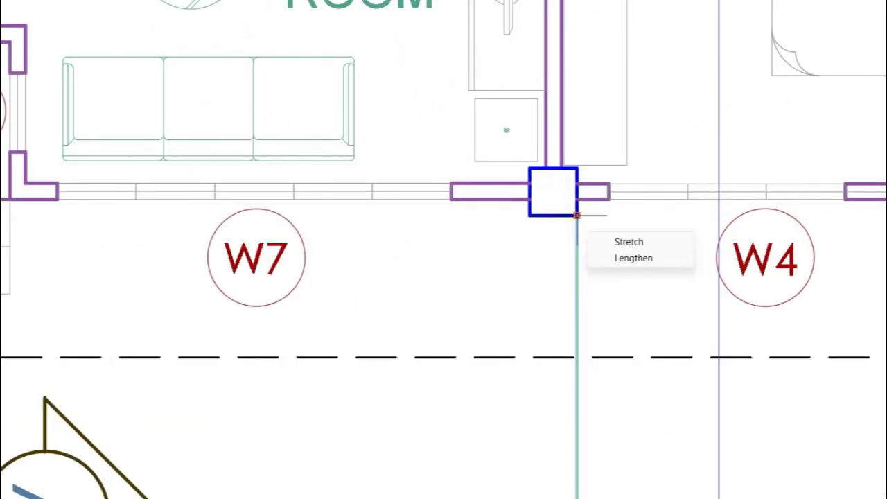
pyautogui.scroll(-6, 577, 216)
pyautogui.moveTo(603, 104); pyautogui.dragTo(610, 282, button='middle')
pyautogui.scroll(1, 610, 282)
pyautogui.scroll(10, 604, 228)
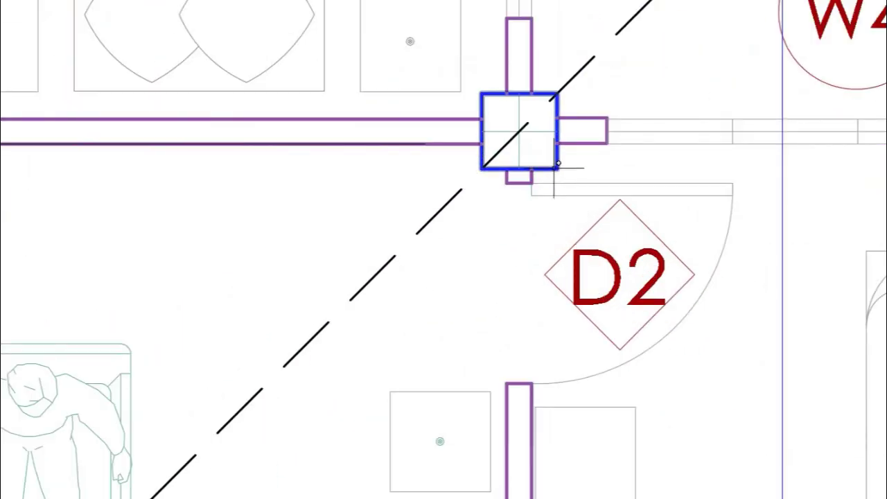
pyautogui.scroll(-5, 558, 166)
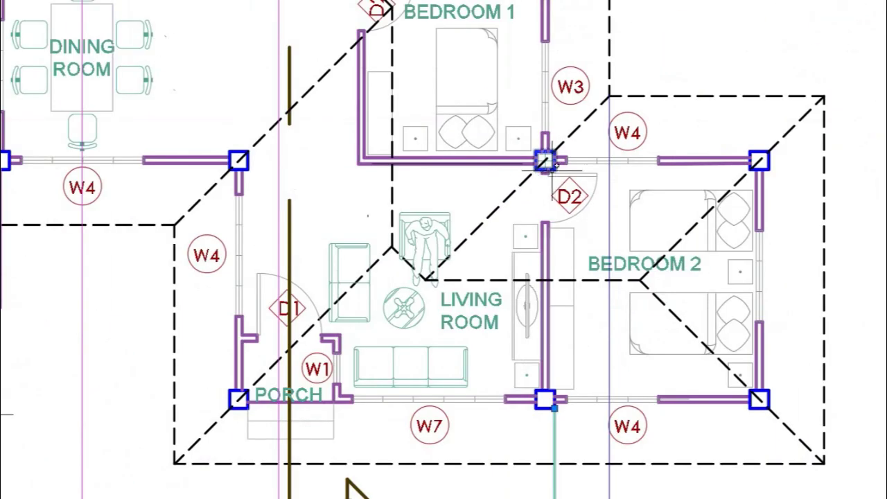
pyautogui.scroll(-3, 554, 163)
pyautogui.scroll(-2, 563, 173)
pyautogui.moveTo(582, 174)
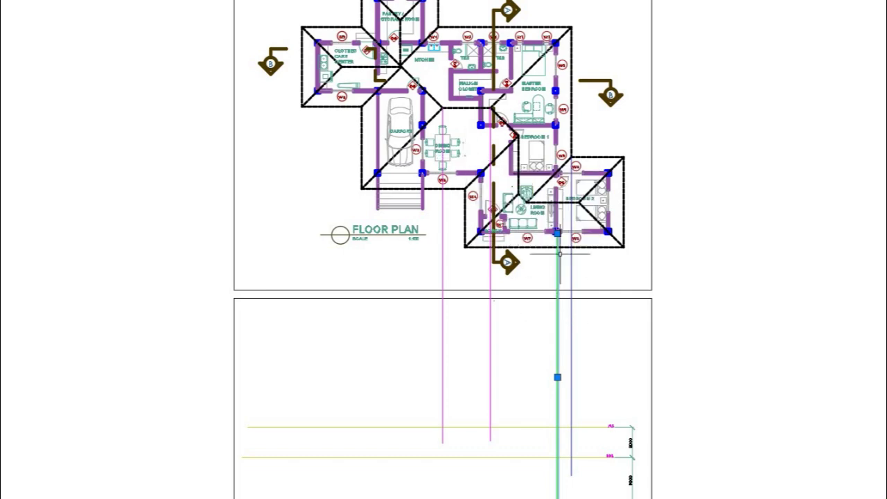
pyautogui.scroll(4, 566, 223)
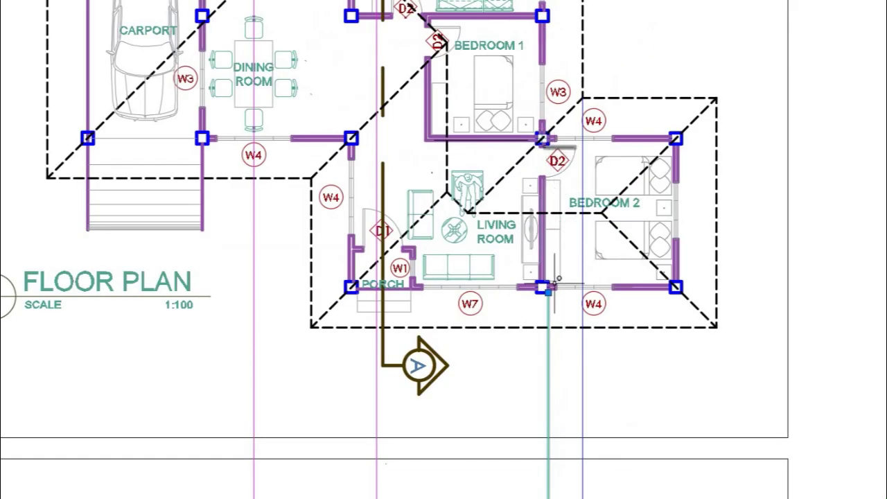
pyautogui.scroll(5, 544, 289)
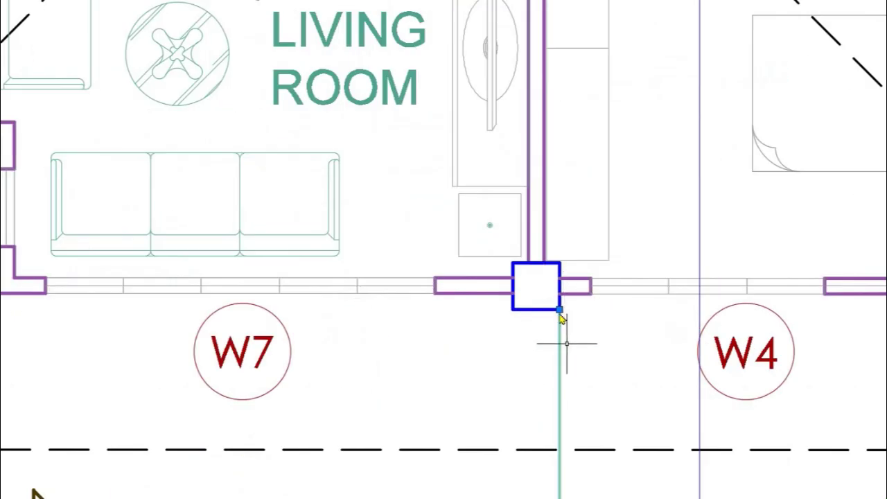
pyautogui.moveTo(559, 311)
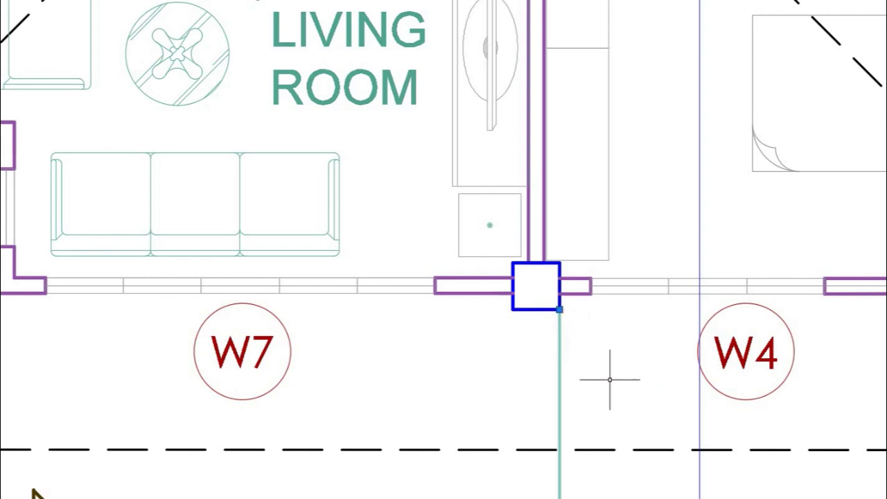
pyautogui.scroll(-5, 610, 378)
pyautogui.moveTo(657, 420); pyautogui.dragTo(624, 297, button='middle')
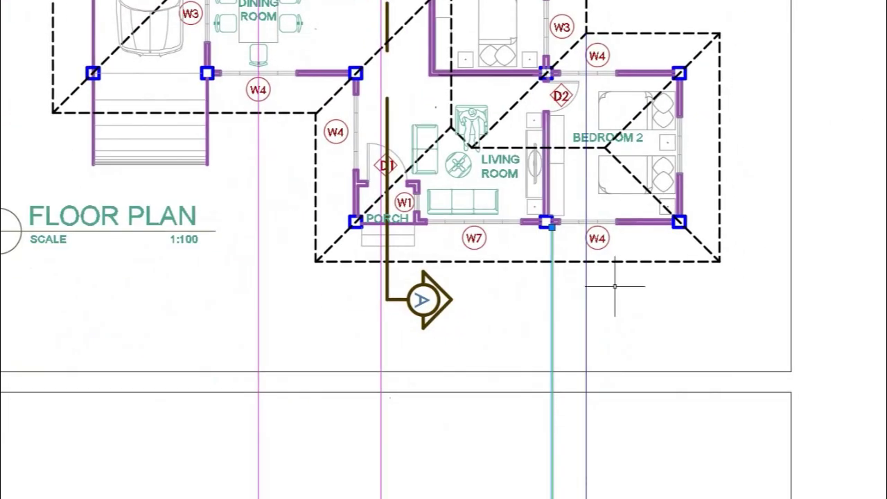
pyautogui.click(586, 317)
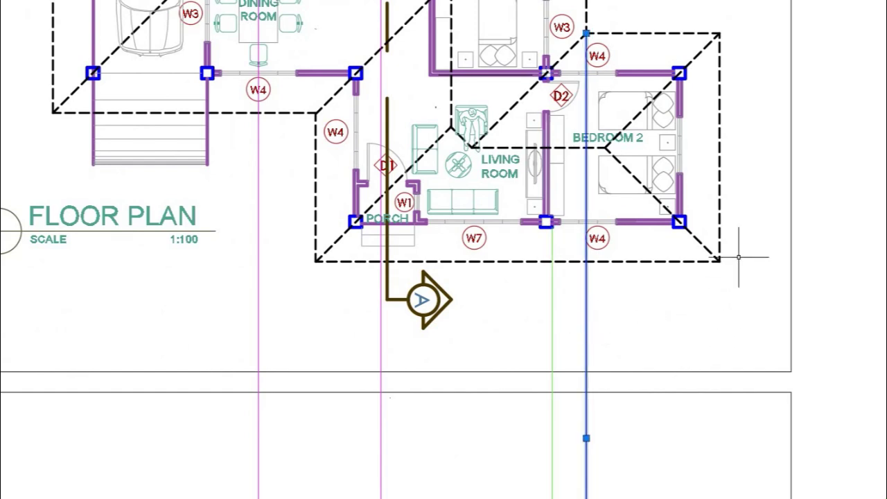
pyautogui.moveTo(752, 163); pyautogui.dragTo(754, 367, button='middle')
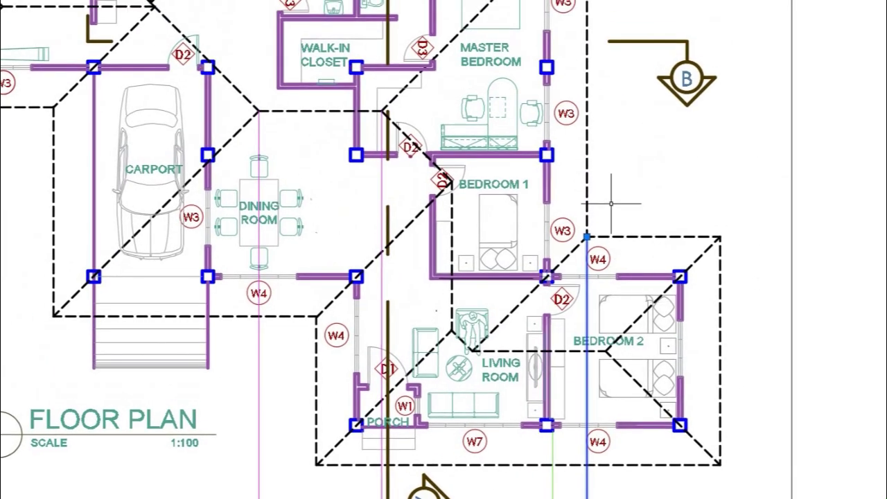
pyautogui.scroll(4, 611, 203)
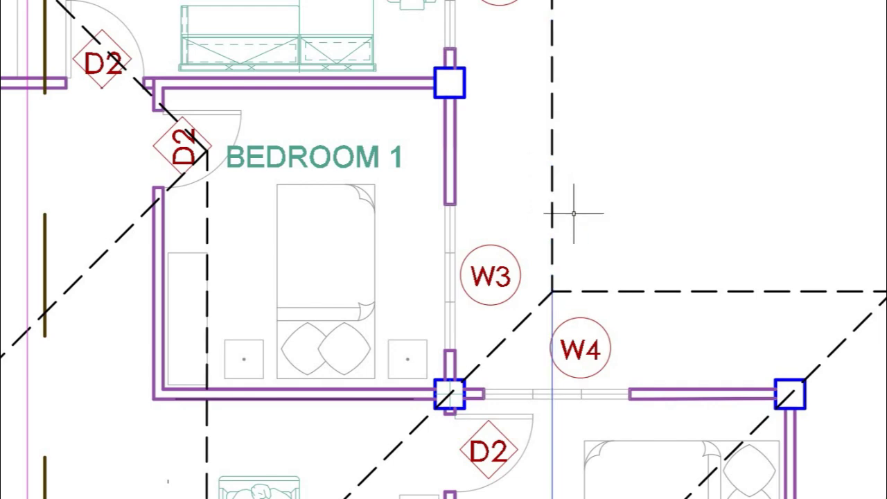
pyautogui.scroll(-2, 571, 216)
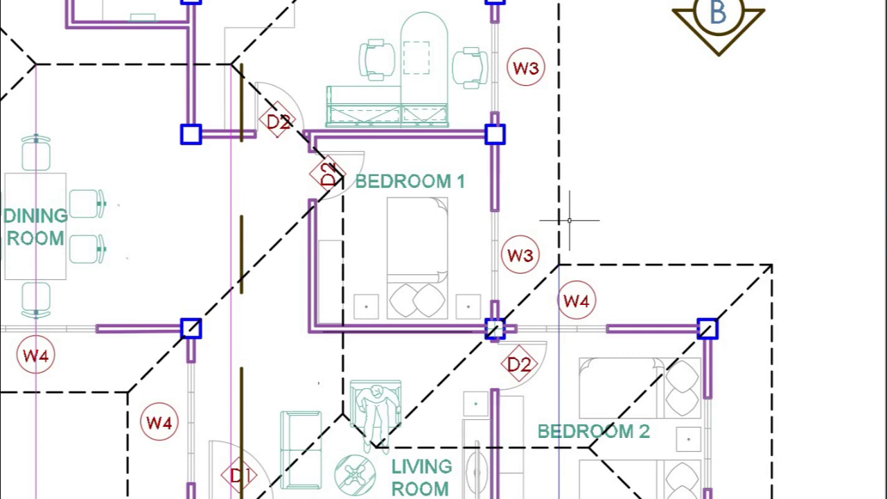
pyautogui.scroll(-8, 568, 221)
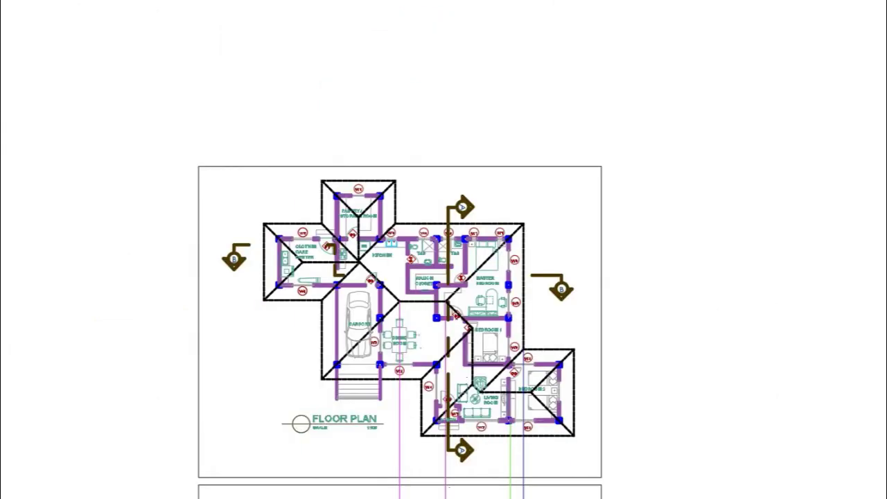
pyautogui.moveTo(545, 296); pyautogui.dragTo(558, 228, button='middle')
pyautogui.scroll(5, 557, 229)
pyautogui.moveTo(546, 360); pyautogui.dragTo(388, 254, button='middle')
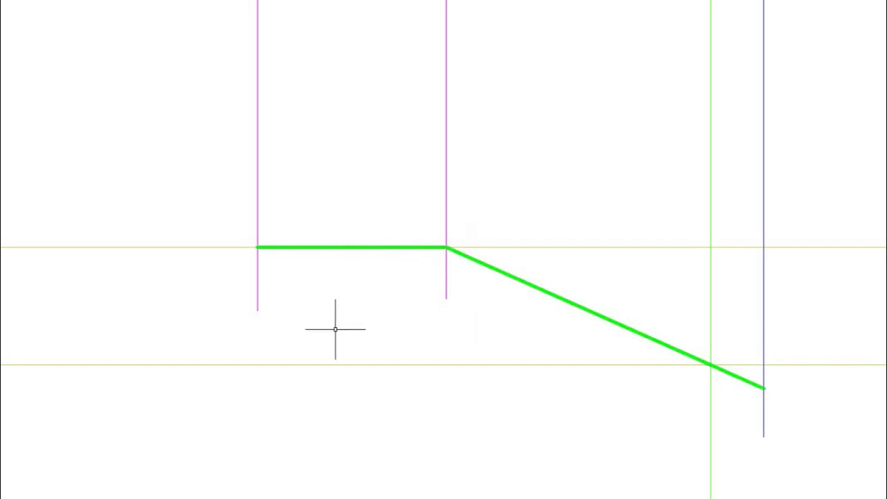
pyautogui.click(368, 247)
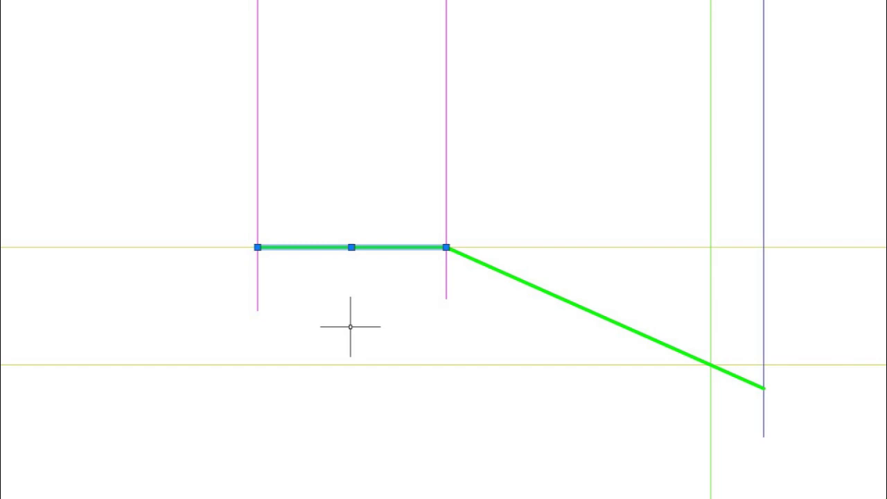
pyautogui.press('Escape')
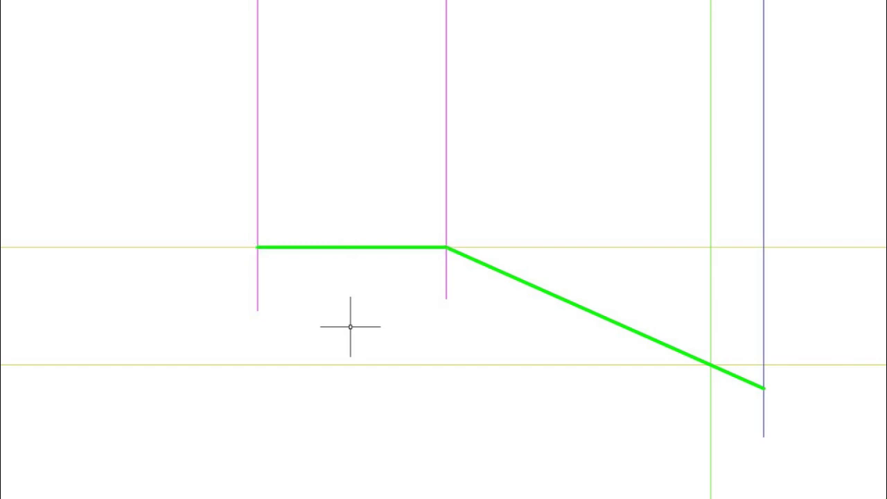
pyautogui.moveTo(552, 333); pyautogui.dragTo(443, 287, button='middle')
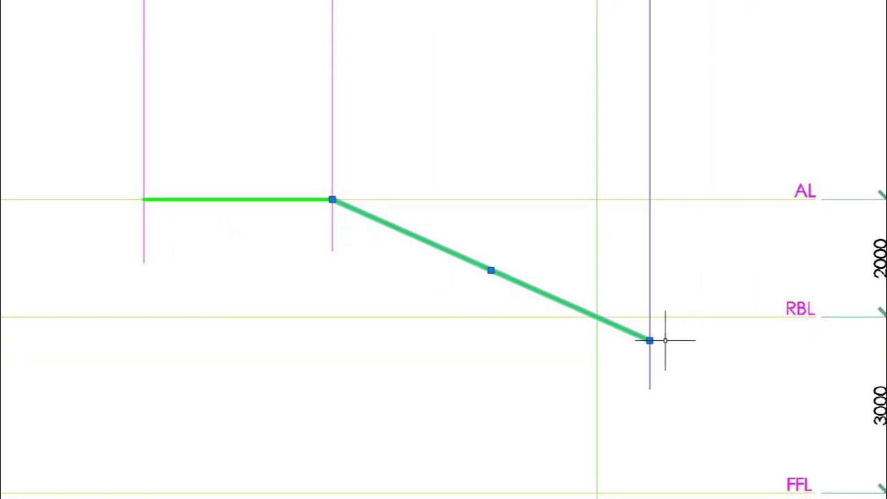
pyautogui.scroll(2, 641, 346)
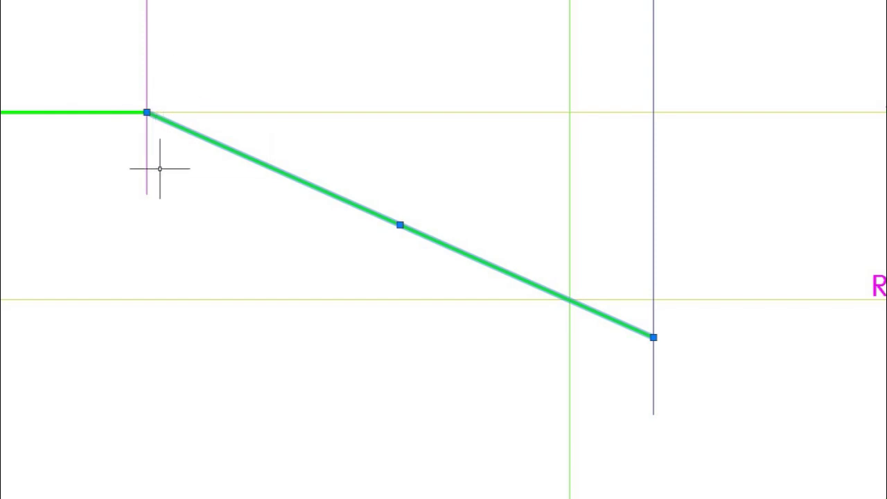
pyautogui.moveTo(159, 171); pyautogui.dragTo(126, 171)
pyautogui.scroll(-2, 271, 72)
pyautogui.scroll(-2, 272, 72)
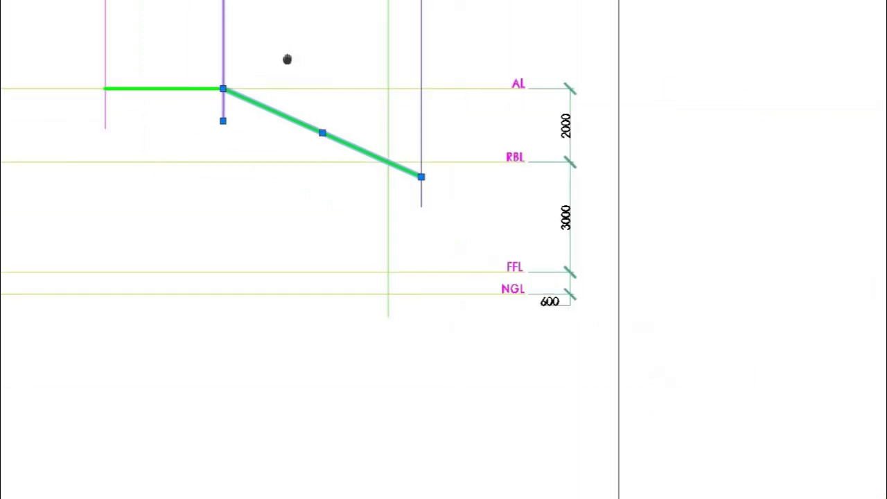
pyautogui.moveTo(287, 59); pyautogui.dragTo(353, 439, button='middle')
pyautogui.moveTo(342, 224); pyautogui.dragTo(374, 461, button='middle')
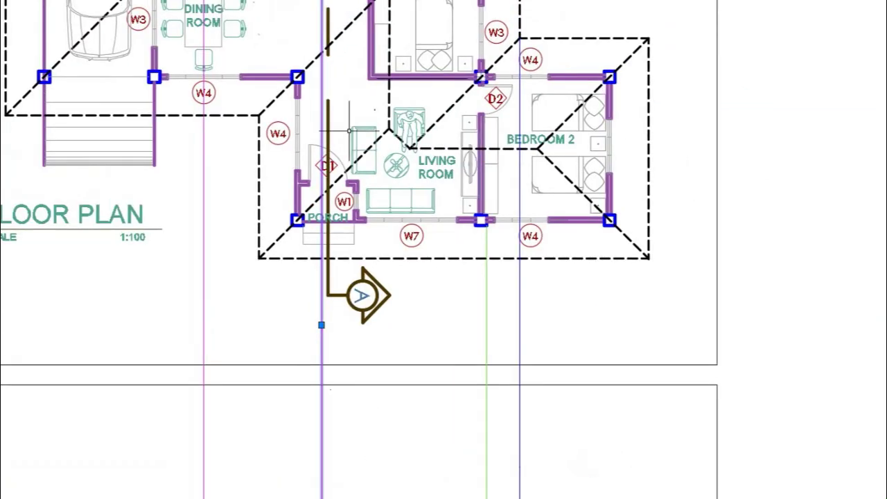
pyautogui.moveTo(349, 131); pyautogui.dragTo(381, 328, button='middle')
pyautogui.scroll(4, 357, 131)
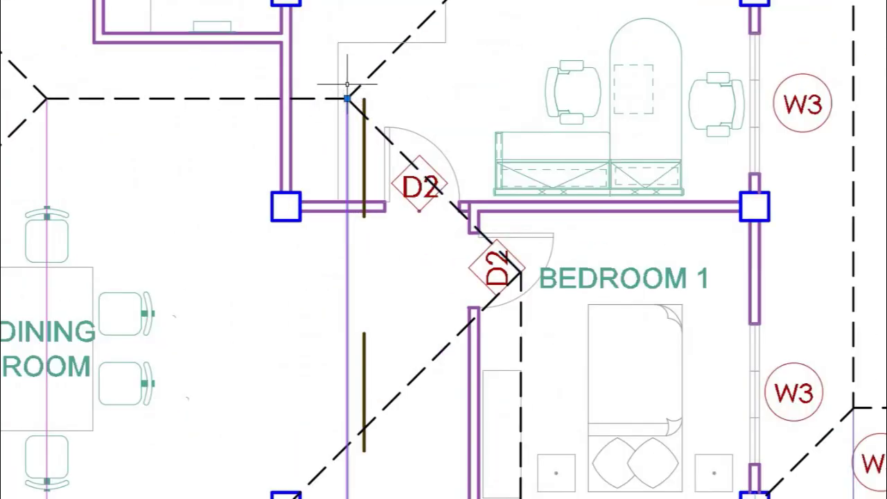
pyautogui.scroll(-6, 343, 115)
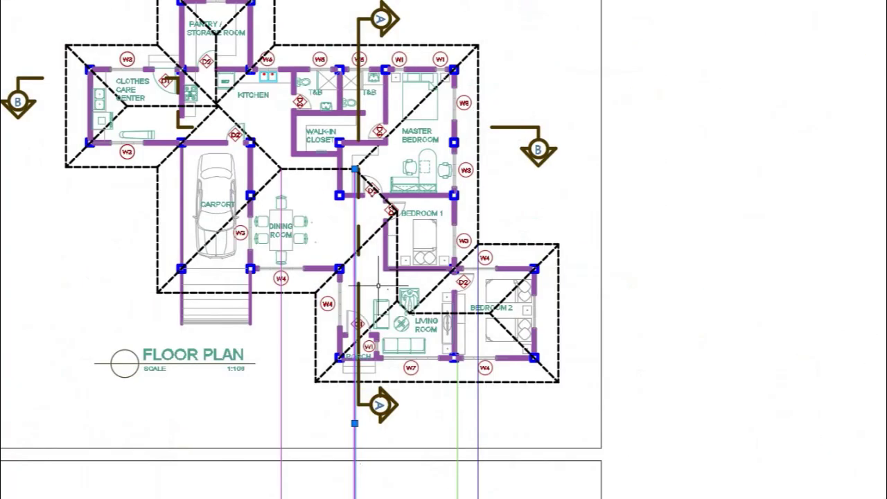
pyautogui.moveTo(415, 377); pyautogui.dragTo(429, 444, button='middle')
pyautogui.scroll(4, 322, 233)
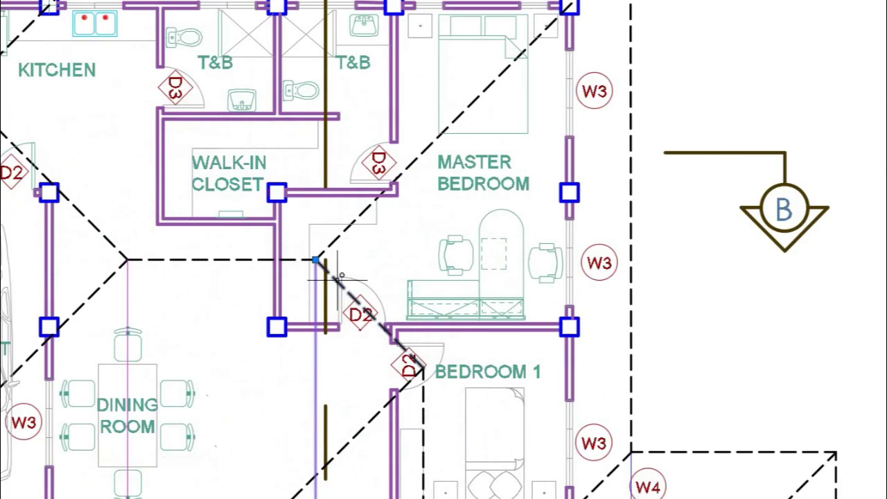
pyautogui.click(229, 247)
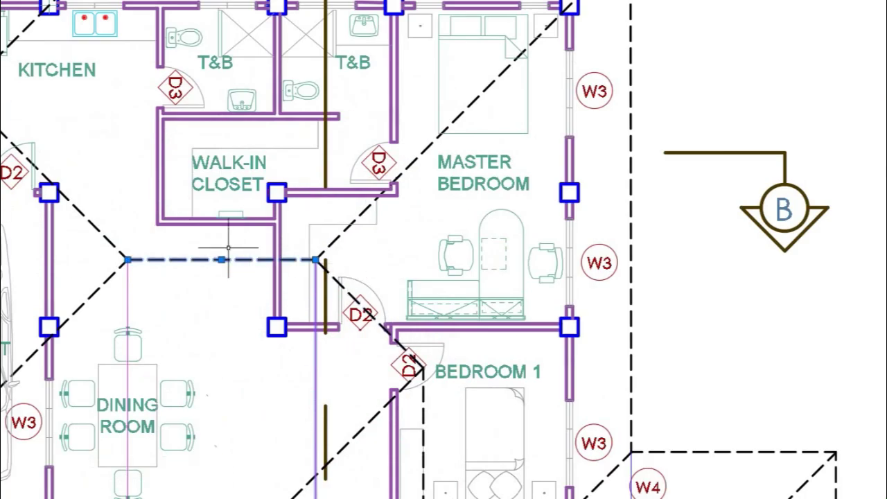
pyautogui.click(341, 235)
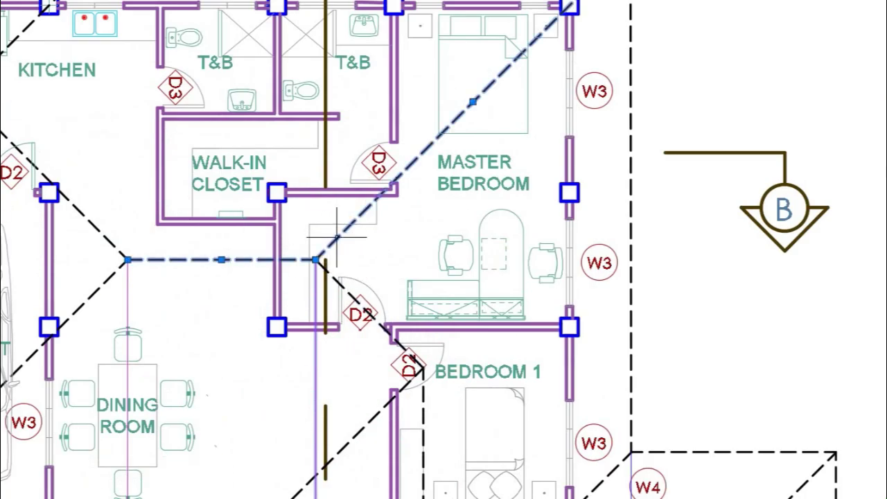
pyautogui.scroll(-5, 431, 326)
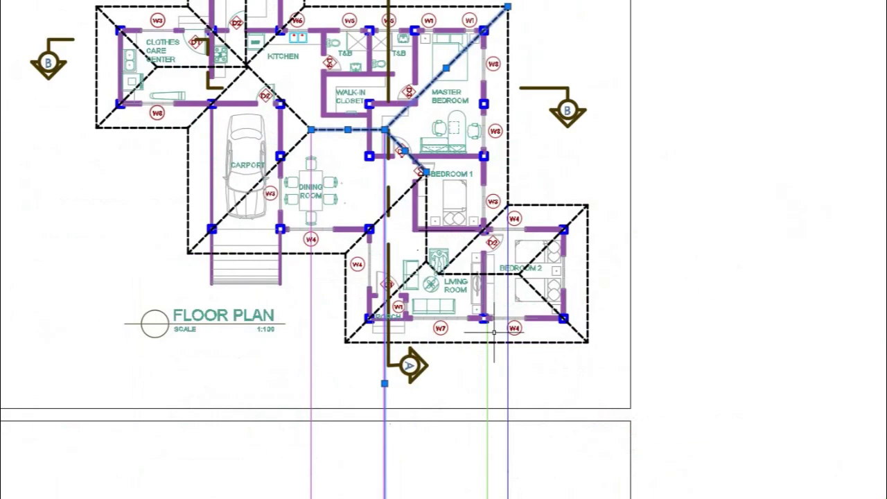
pyautogui.scroll(5, 440, 432)
pyautogui.moveTo(439, 431); pyautogui.dragTo(362, 259, button='middle')
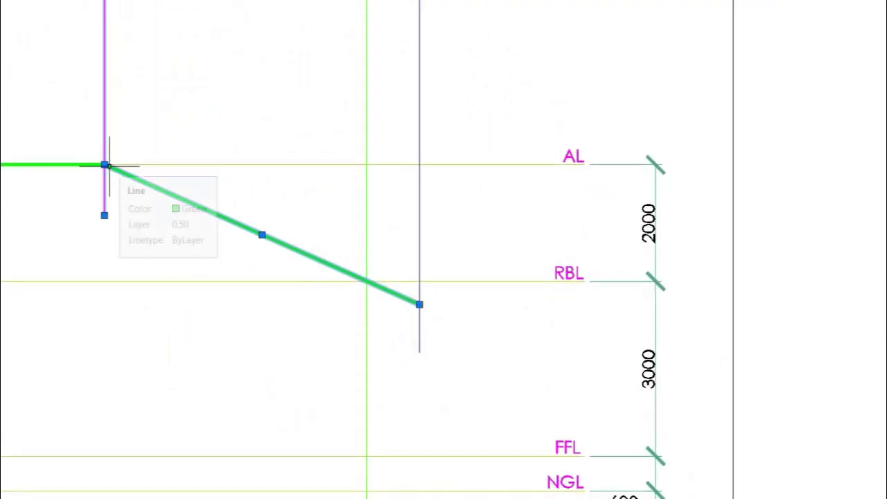
# Pick the RBL level line and the green vertical projection line above AL.
pyautogui.scroll(4, 368, 283)
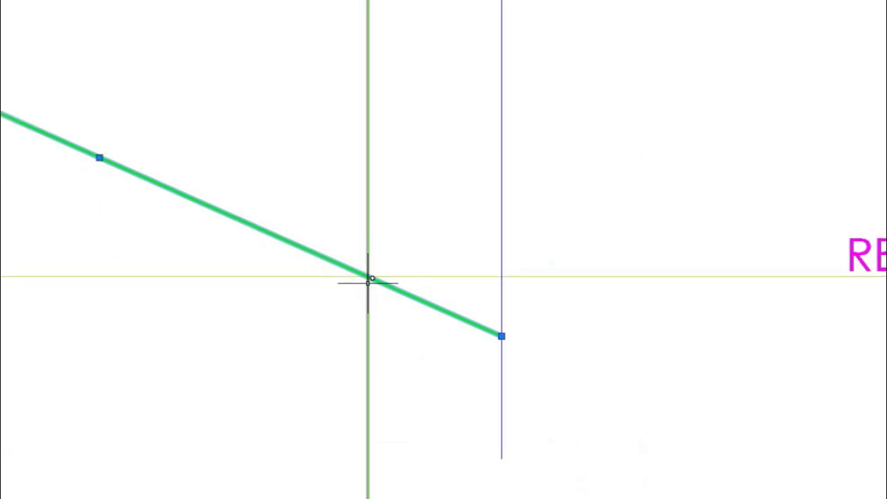
pyautogui.scroll(-4, 398, 278)
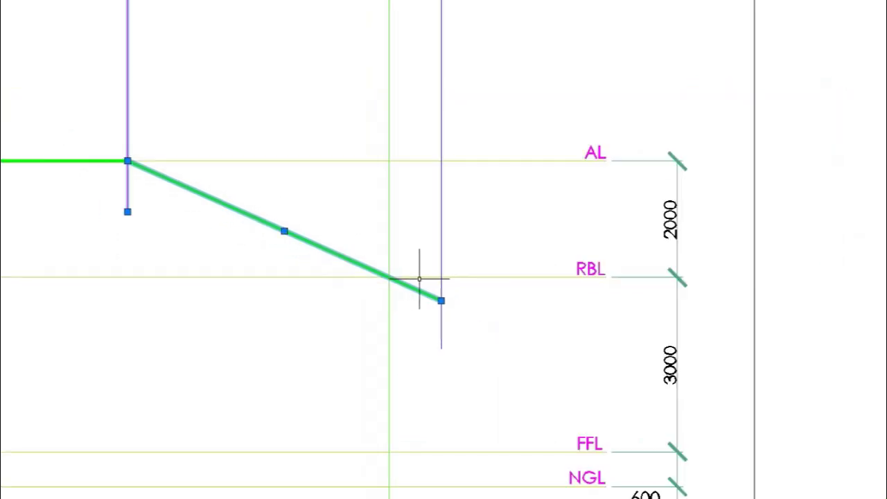
pyautogui.click(514, 277)
pyautogui.moveTo(502, 203)
pyautogui.mouseDown(button='middle')
pyautogui.moveTo(557, 410)
pyautogui.moveTo(527, 361)
pyautogui.mouseUp(button='middle')
pyautogui.click(442, 165)
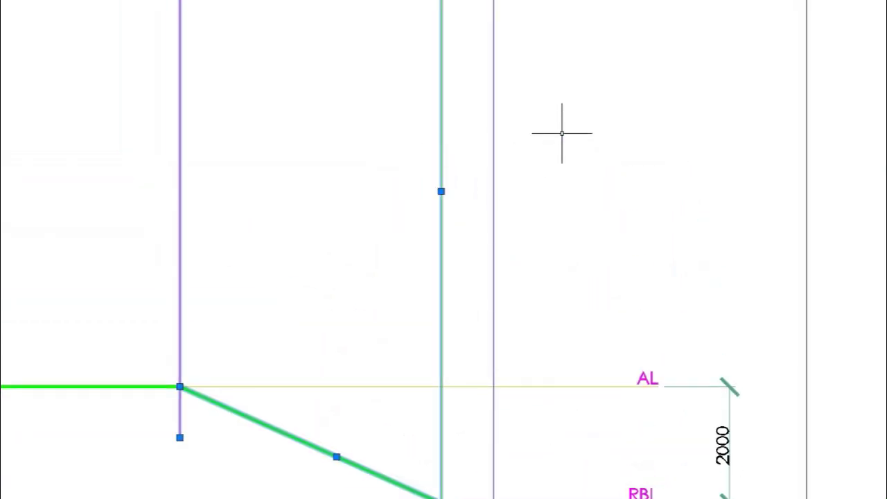
# Bring the green roof line's end into view and select the new blue roof line.
pyautogui.scroll(-2, 592, 110)
pyautogui.moveTo(591, 111); pyautogui.dragTo(590, 399, button='middle')
pyautogui.scroll(3, 492, 111)
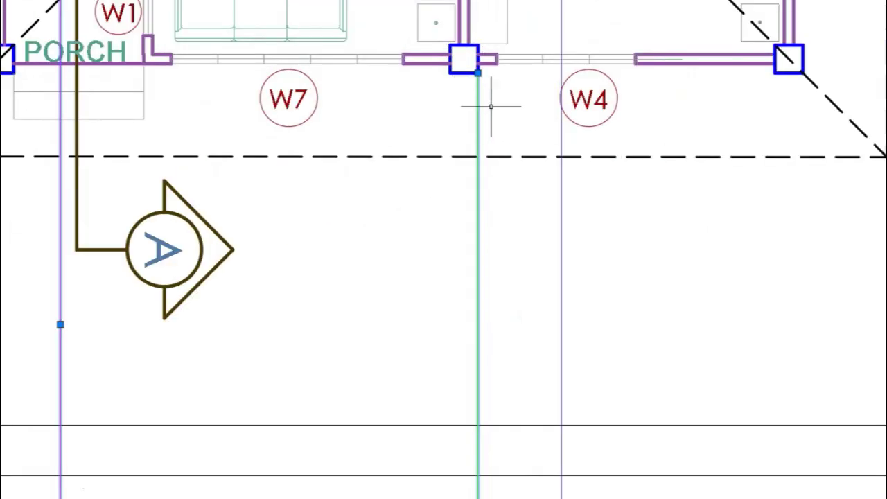
pyautogui.scroll(-3, 624, 406)
pyautogui.moveTo(623, 406); pyautogui.dragTo(492, 128, button='middle')
pyautogui.moveTo(500, 422); pyautogui.dragTo(438, 162, button='middle')
pyautogui.scroll(3, 407, 301)
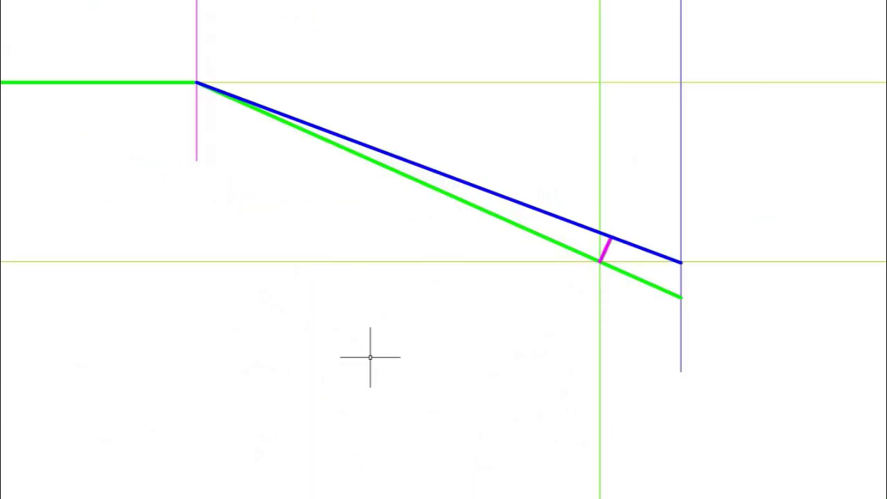
pyautogui.click(541, 208)
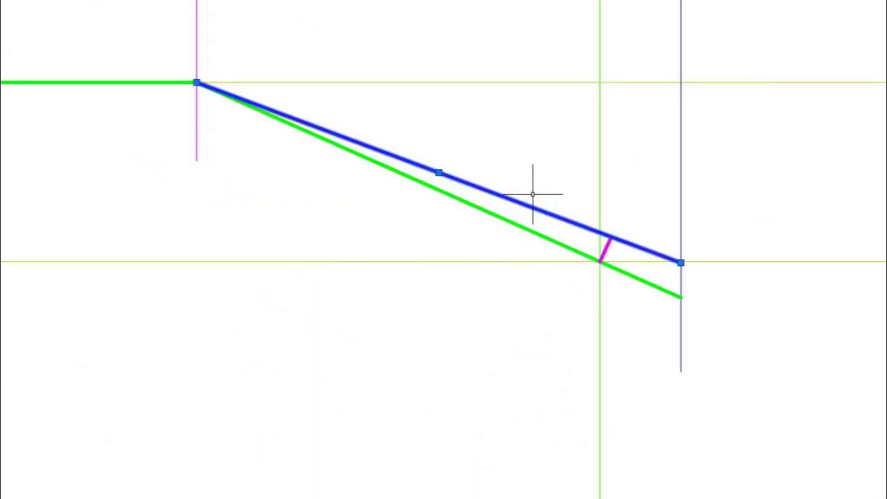